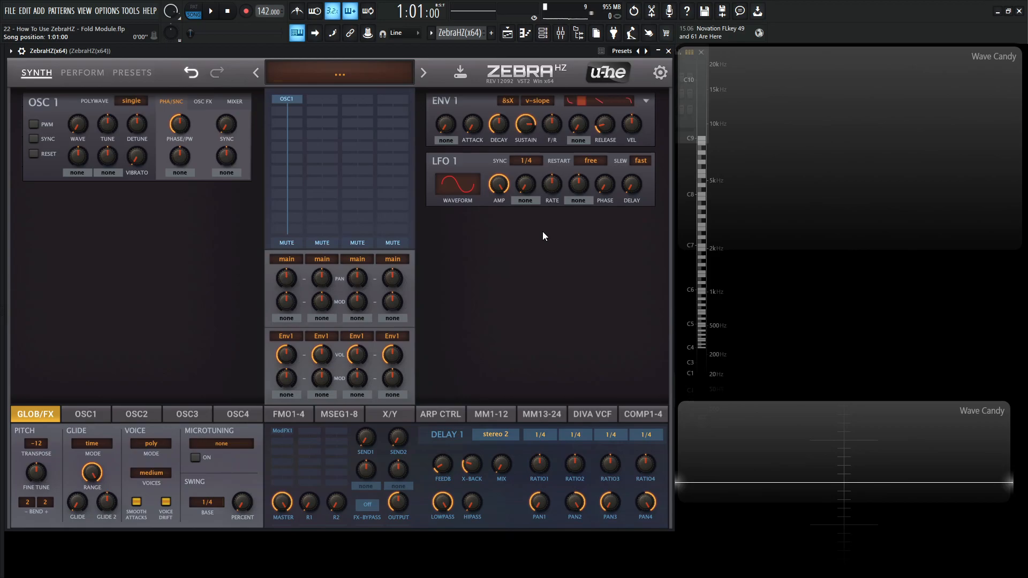
- Reset ZebraHZ to its init patch from the preset display's context menu
right_click(351, 76)
click(365, 84)
- Insert a Fold1 module into the empty grid slot beneath OSC1
click(300, 111)
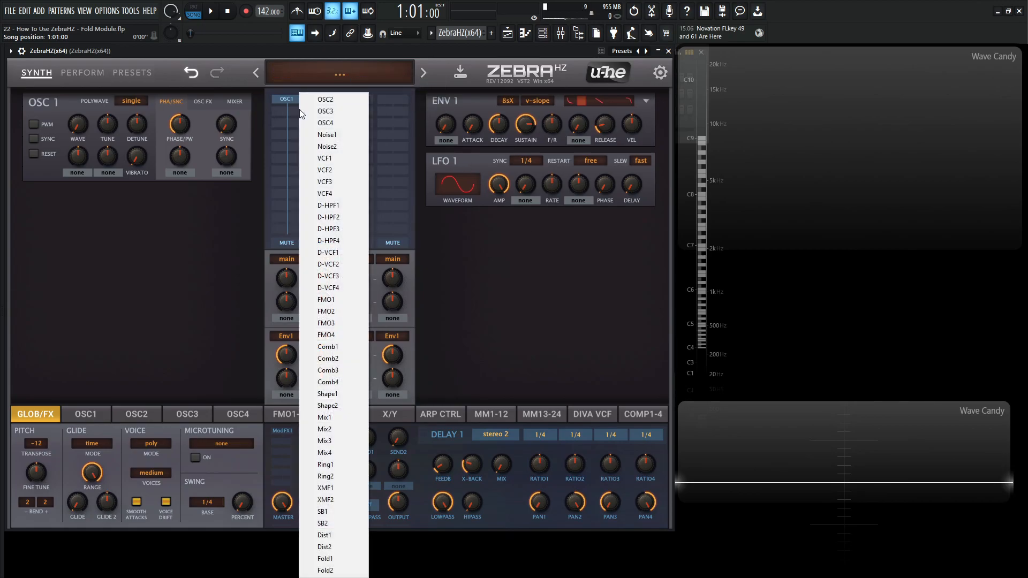
click(350, 561)
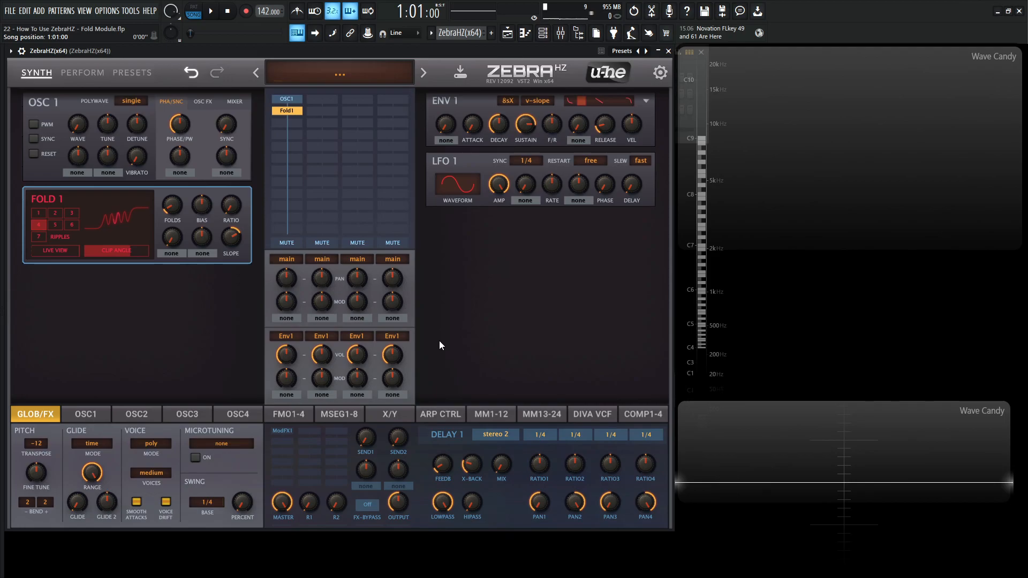
- Load the Sine Tree factory preset into oscillator 1
click(92, 414)
click(71, 444)
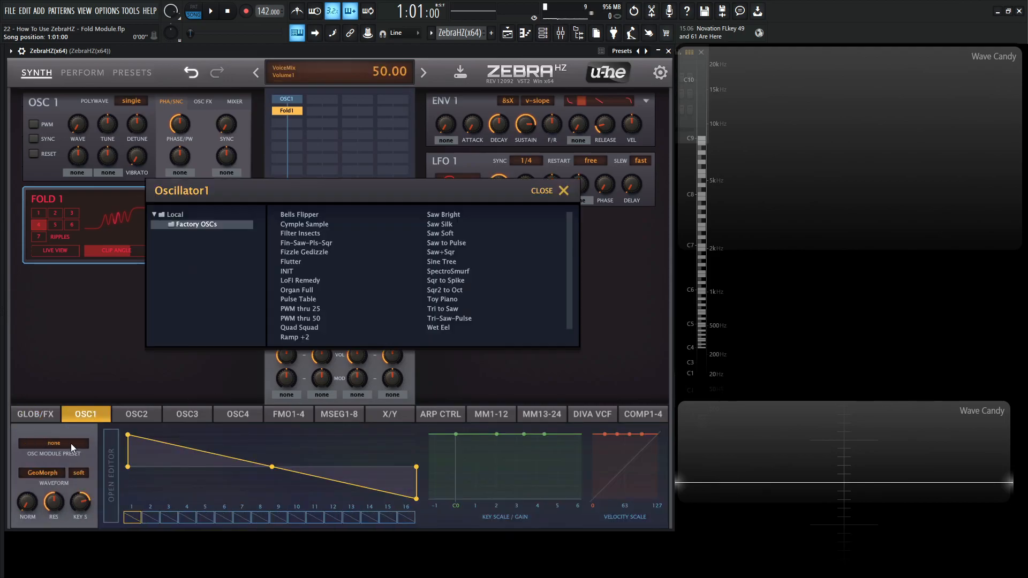
double_click(447, 260)
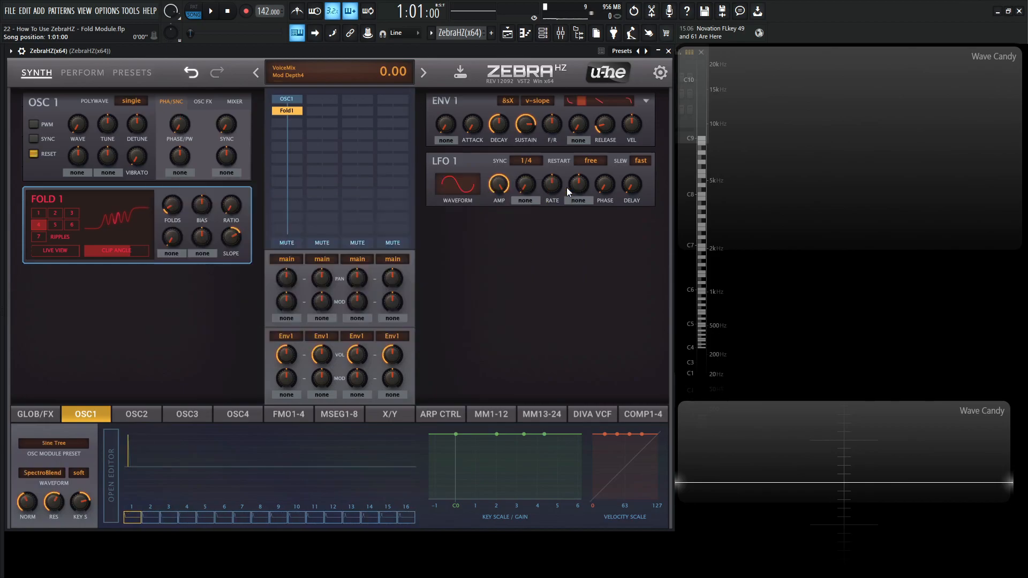
- Bypass Fold1 to compare the sound, then re-enable it
double_click(293, 111)
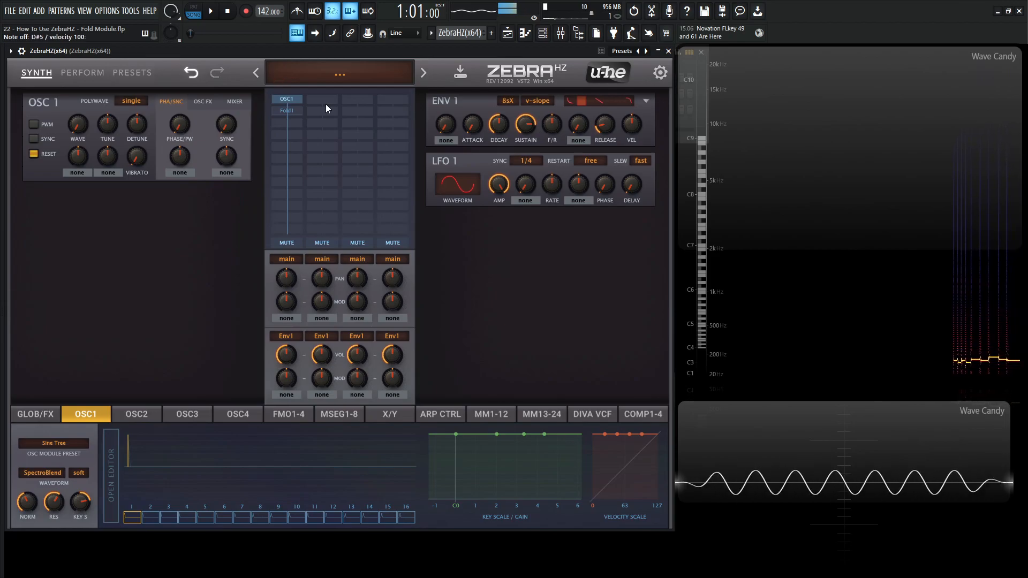
double_click(294, 110)
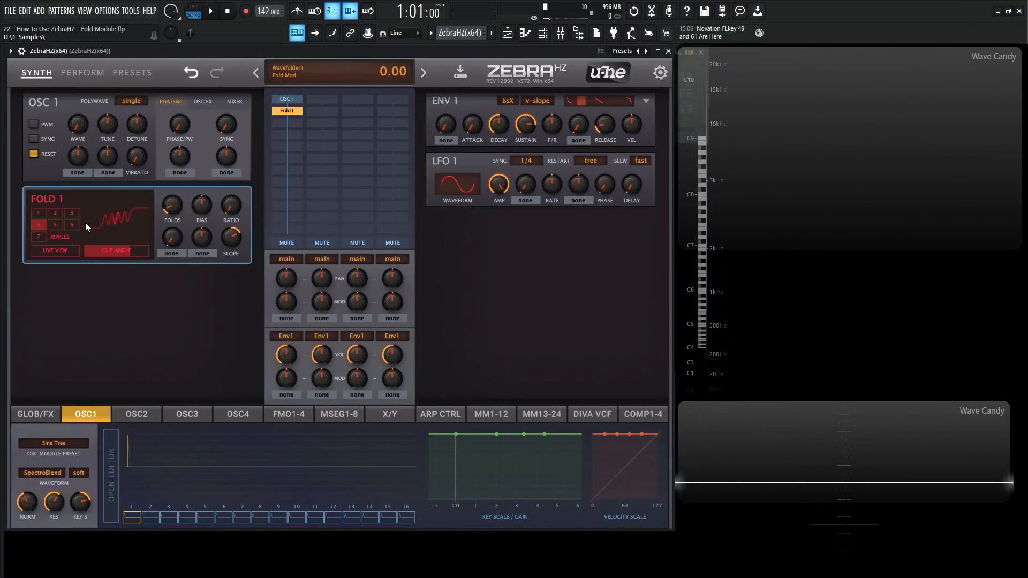
- Audition Fold1 at 1, 2 and 3 ripples while playing, then show the GLOB/FX settings
click(40, 215)
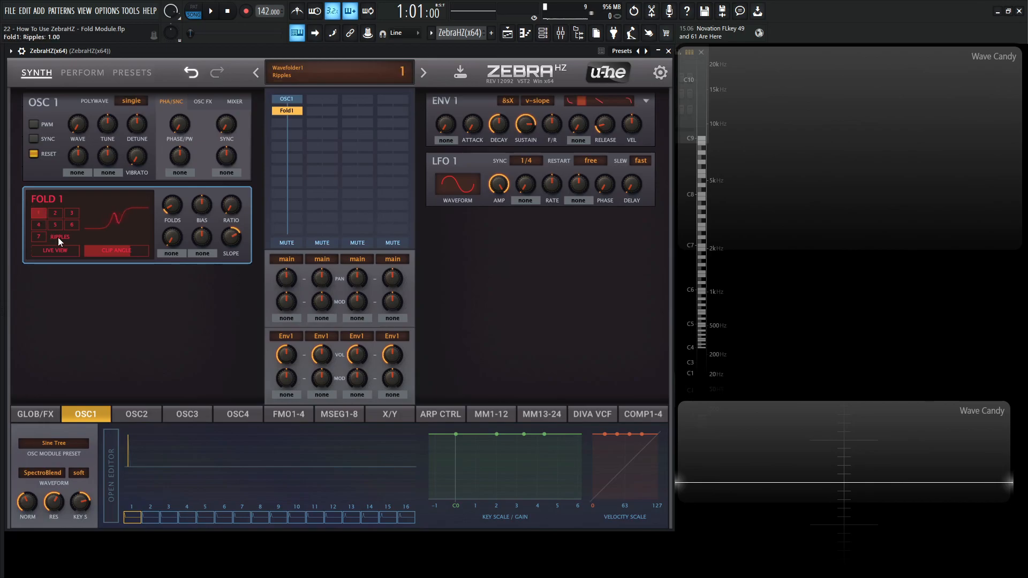
click(58, 214)
click(71, 214)
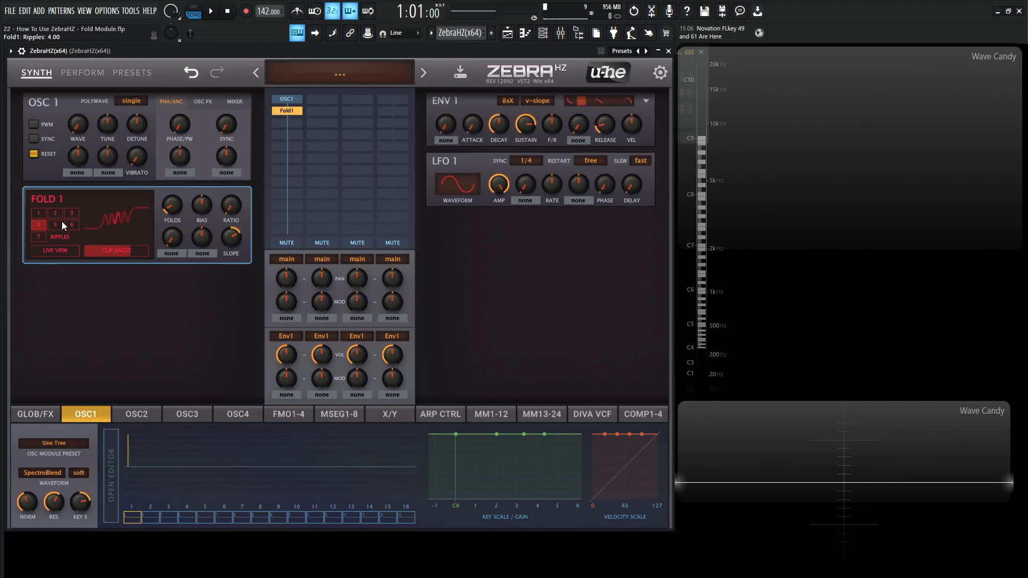
click(40, 213)
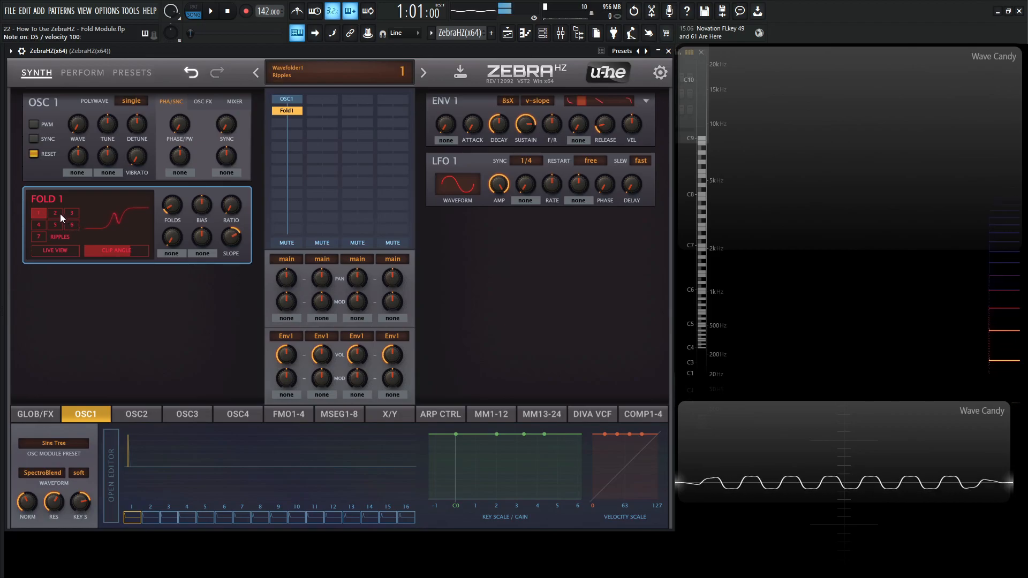
click(59, 214)
click(71, 212)
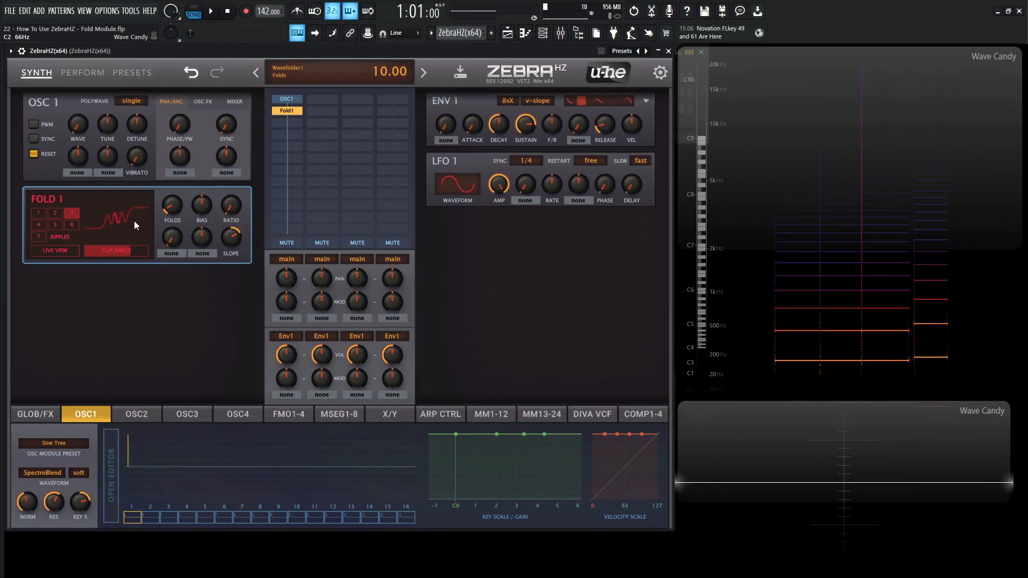
click(35, 414)
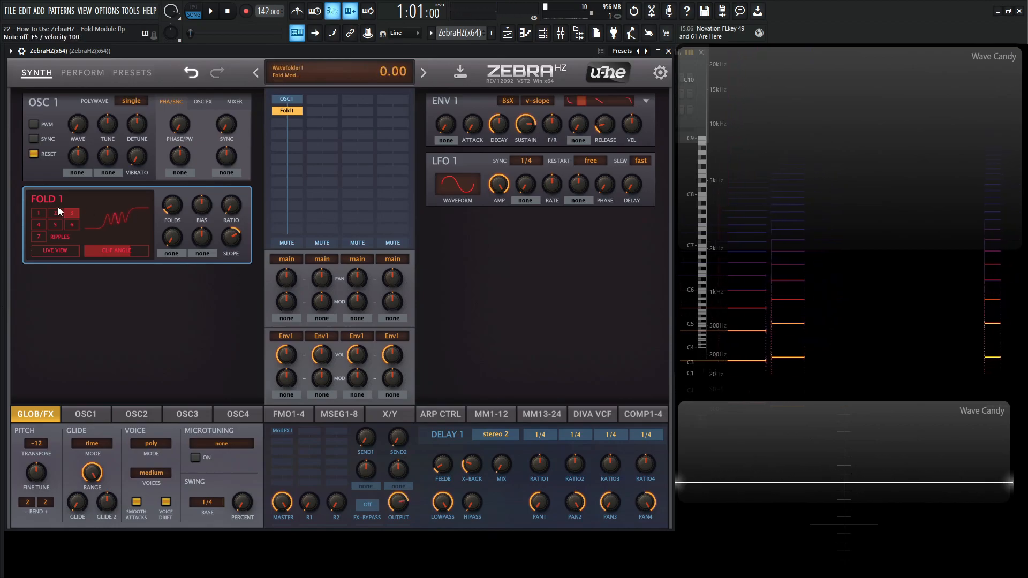
- Step Fold1 through 1, 2, 3, 5 and 7 ripples, ending back at 1
click(38, 215)
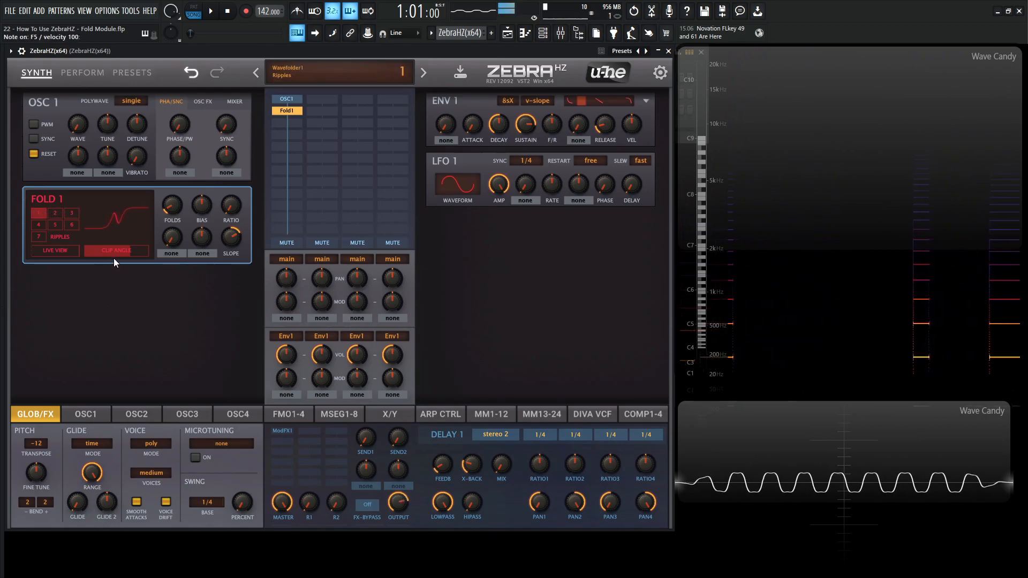
click(57, 212)
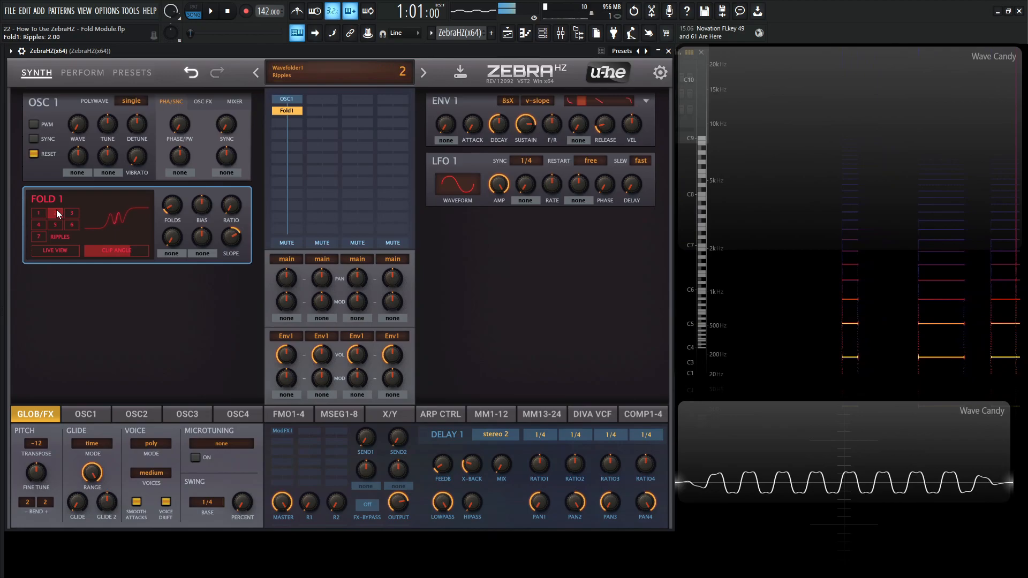
click(70, 212)
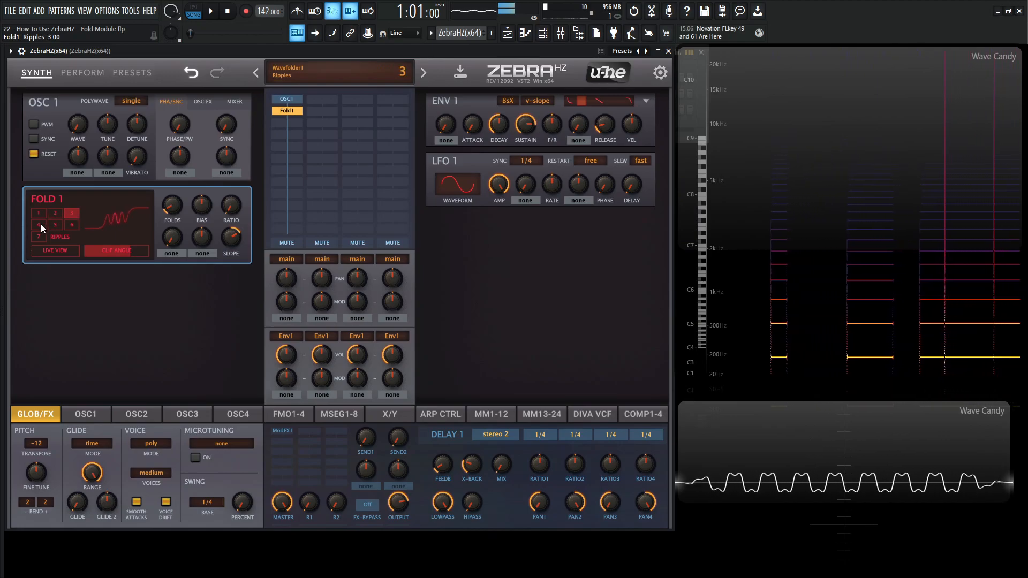
click(54, 225)
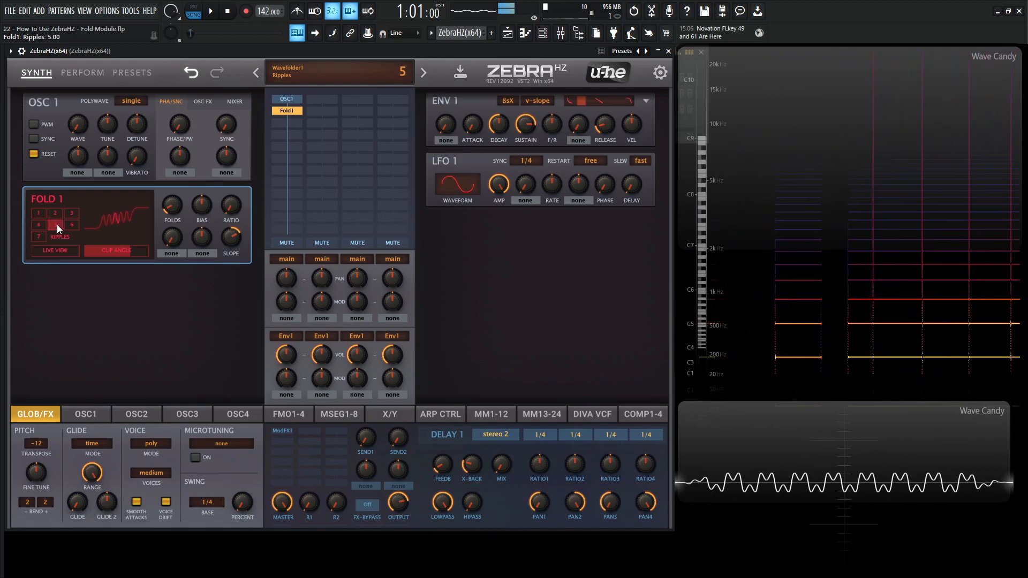
click(38, 237)
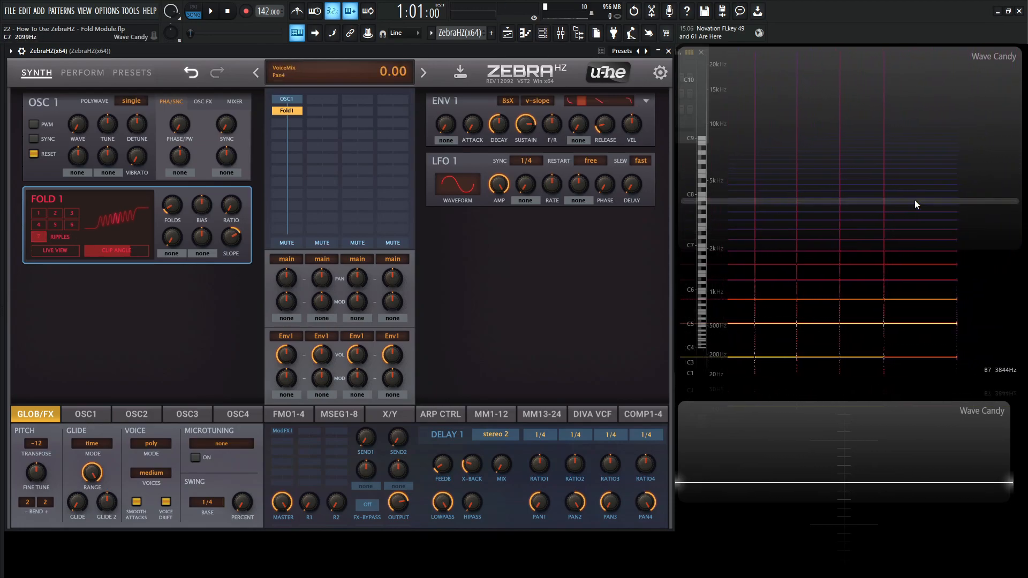
click(40, 214)
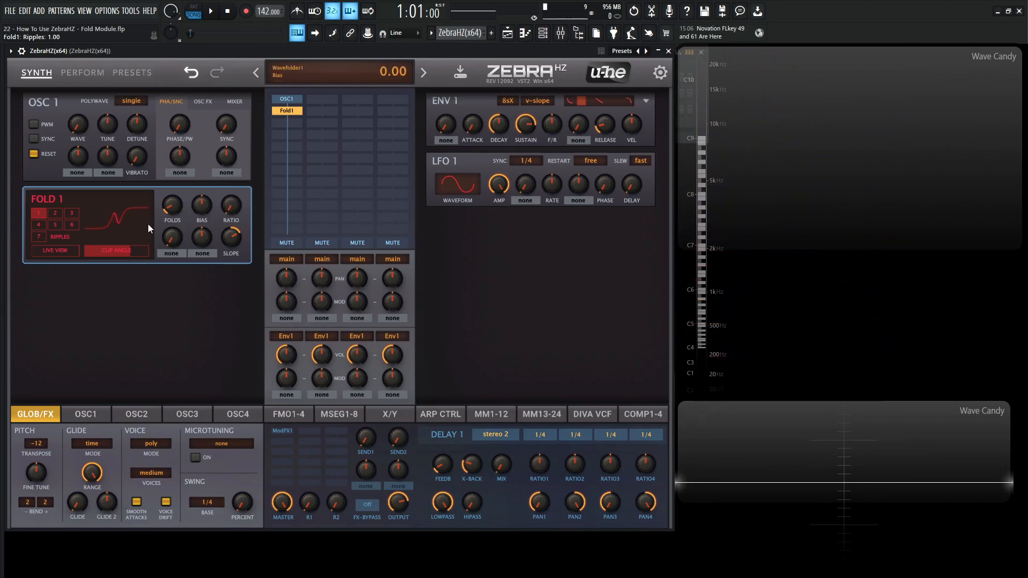
- Set Fold1 to 4 ripples and sweep Folds down to 24 and back up
click(42, 230)
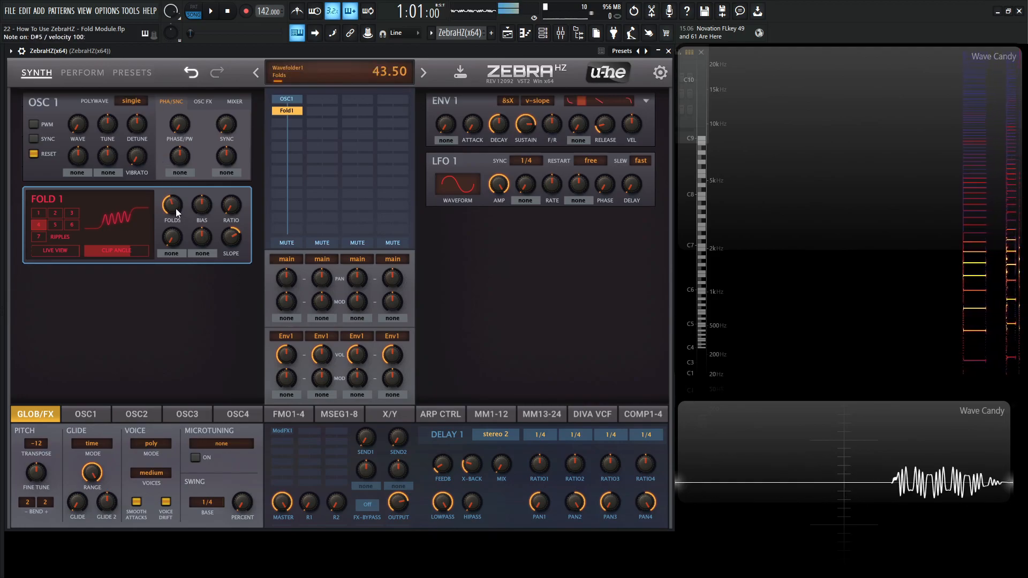
mouse_move(176, 208)
mouse_down()
mouse_move(178, 228)
mouse_move(185, 184)
mouse_move(189, 245)
mouse_up()
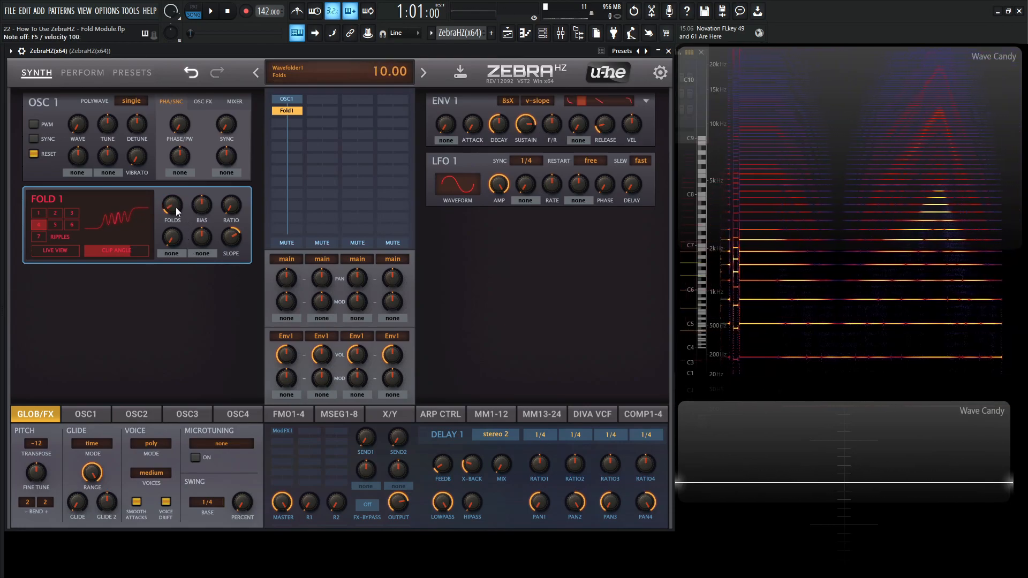
mouse_move(176, 207)
mouse_down()
mouse_move(176, 176)
mouse_move(173, 192)
mouse_up()
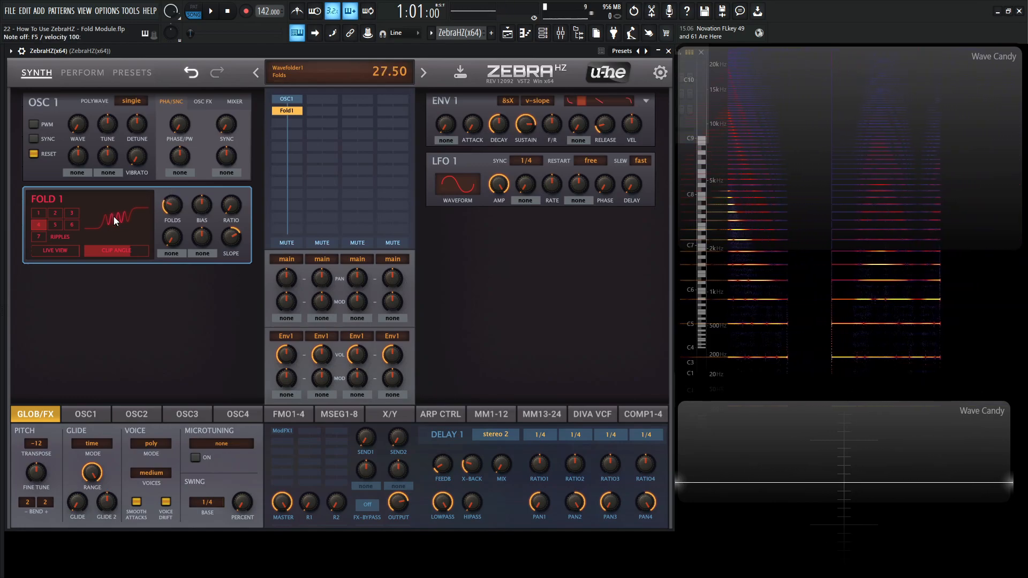
- Sweep Fold1's Bias above zero, down to -100, and leave it around -64
drag(203, 211, 198, 206)
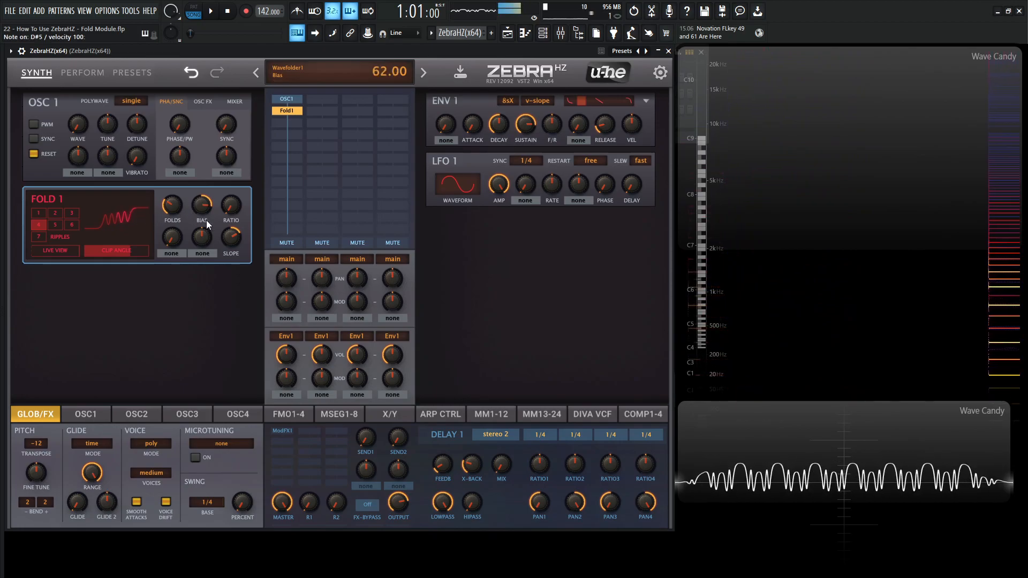
mouse_move(201, 217)
mouse_down()
mouse_move(208, 253)
mouse_move(204, 193)
mouse_up()
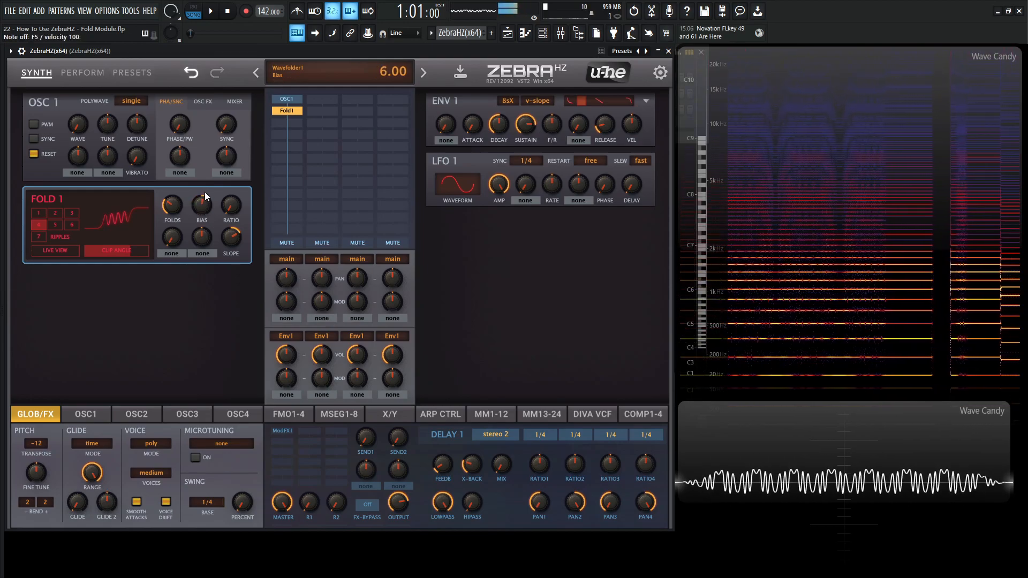
mouse_move(203, 192)
mouse_down()
mouse_move(202, 224)
mouse_move(204, 208)
mouse_up()
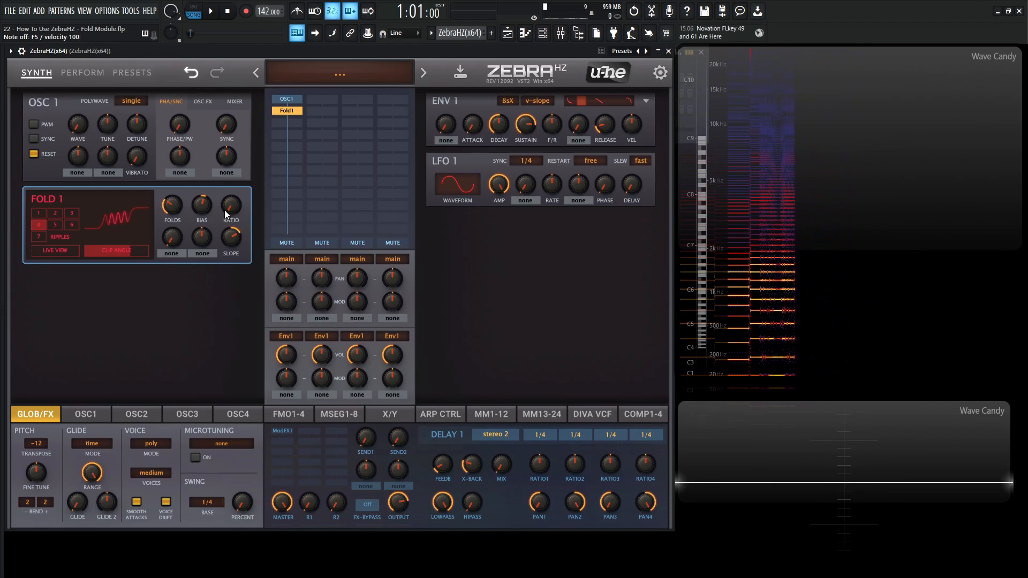
- Raise Fold1's Ratio to about 76.5
mouse_move(231, 211)
mouse_down()
mouse_move(233, 223)
mouse_move(232, 207)
mouse_up()
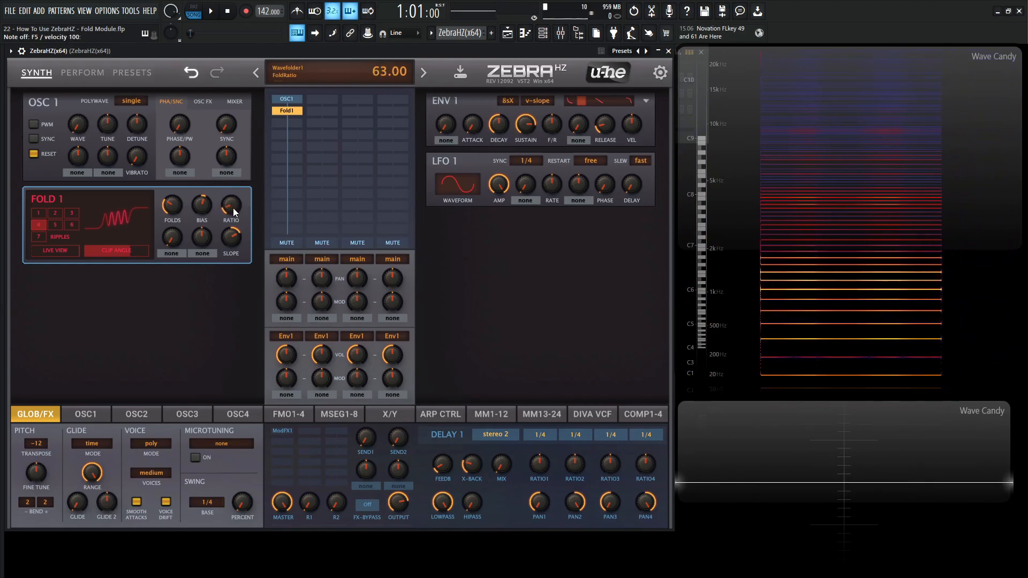
mouse_move(232, 209)
mouse_down()
mouse_move(234, 196)
mouse_move(245, 225)
mouse_up()
- Sweep Fold1's Slope up and down, settling around 14
click(234, 238)
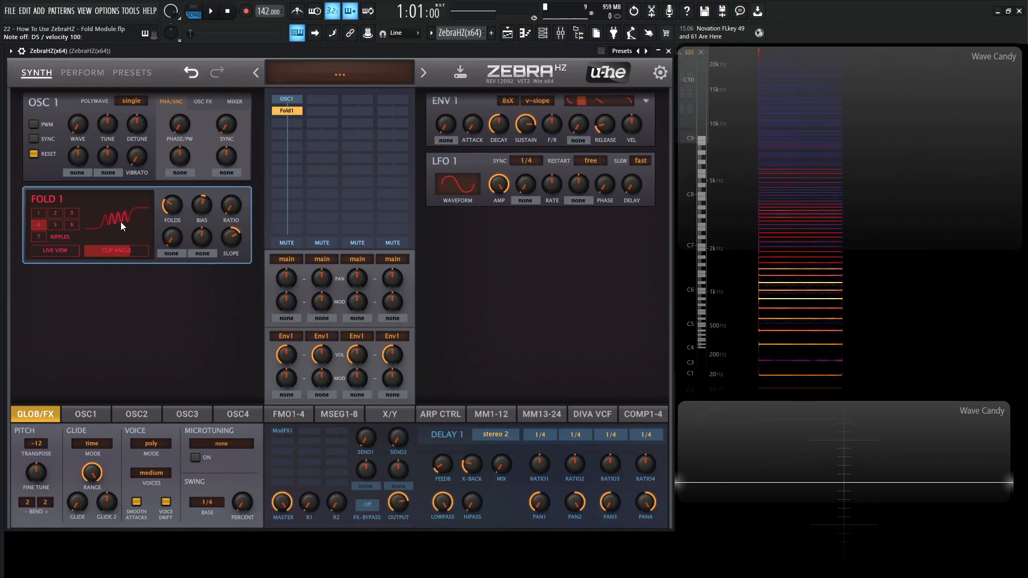
drag(227, 239, 240, 367)
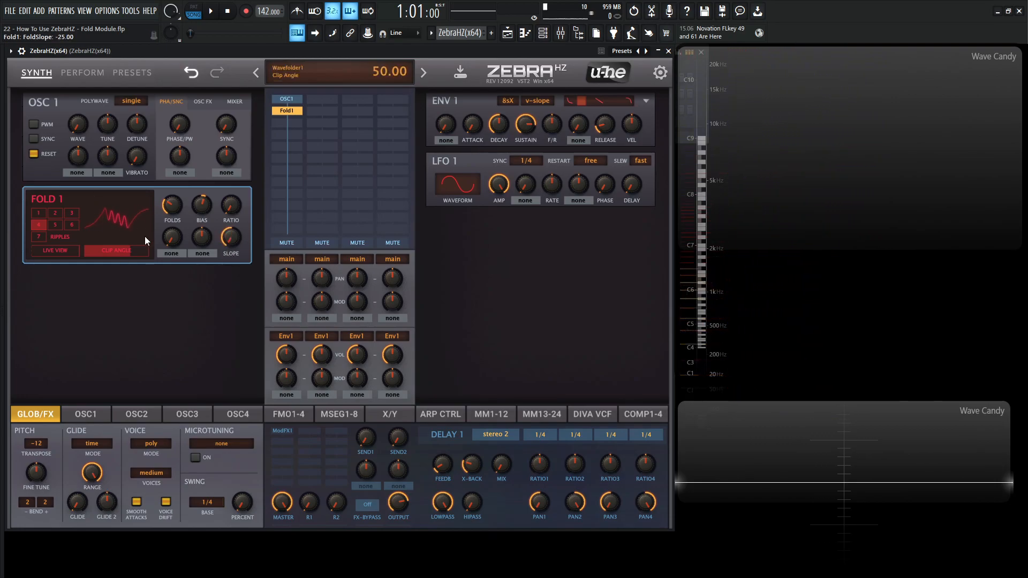
drag(231, 243, 230, 143)
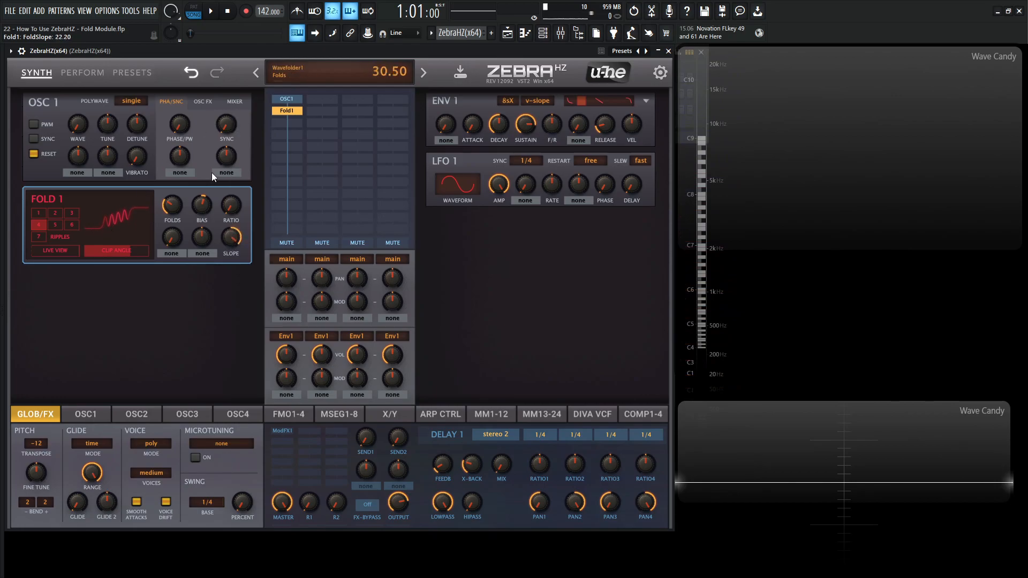
drag(231, 237, 237, 374)
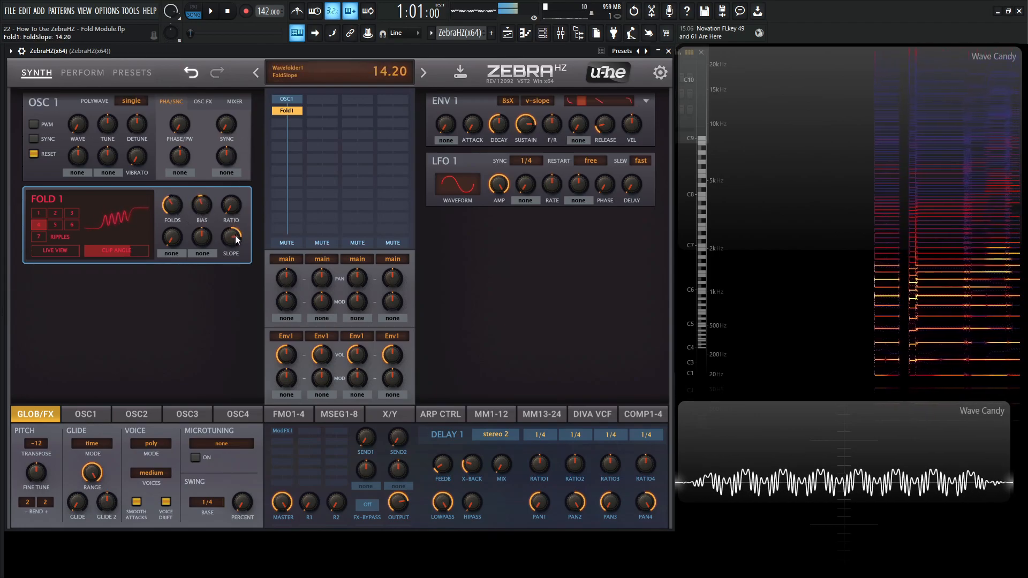
drag(232, 242, 226, 242)
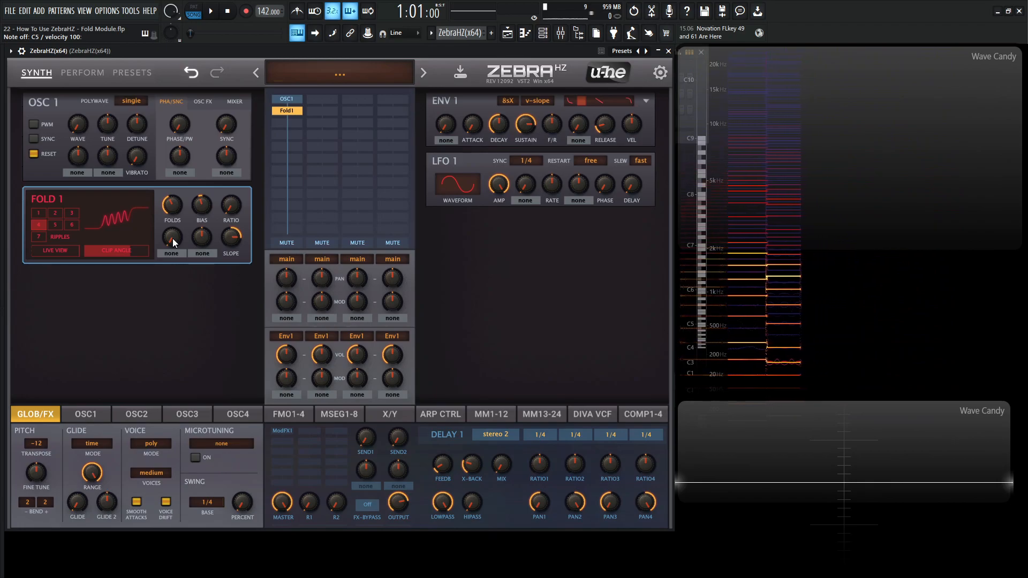
- Set Fold1's Clip Angle to 70 and Folds to 33, toggling Live View off and on
drag(123, 253, 133, 257)
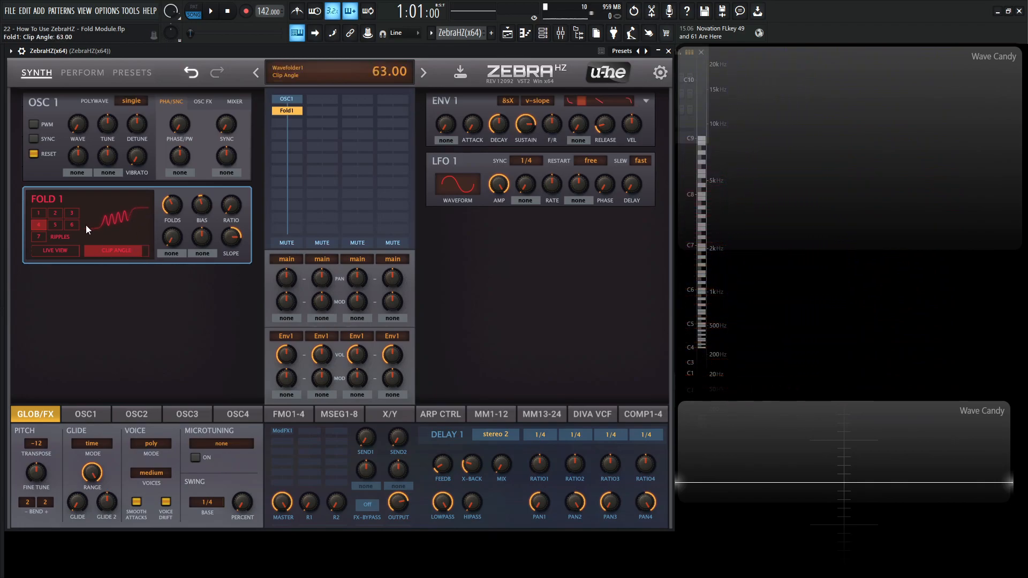
drag(102, 252, 104, 254)
click(61, 256)
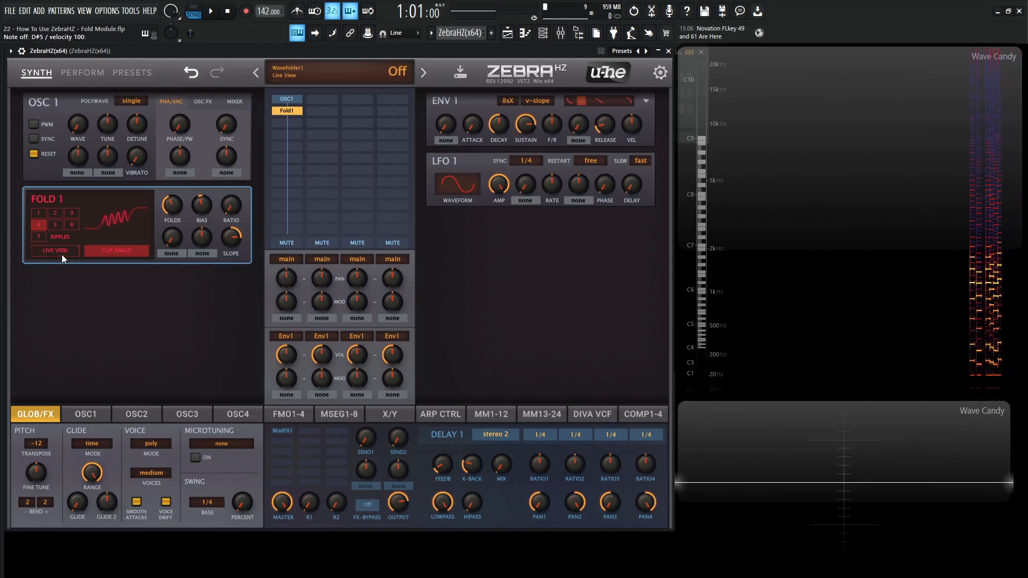
drag(171, 207, 171, 201)
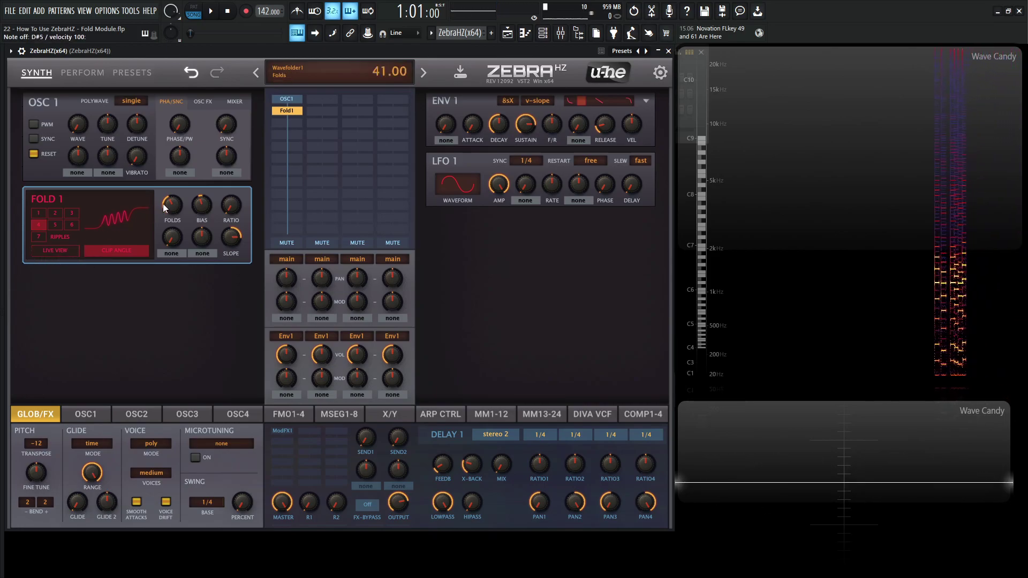
click(55, 250)
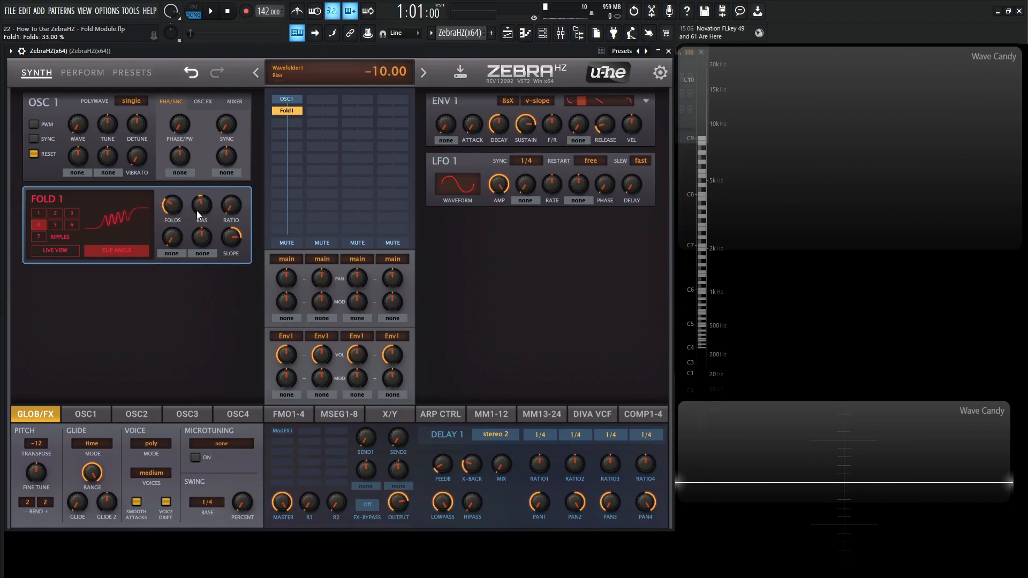
- Set Fold1's Bias to 2 and bring up the Folds modulation source list
drag(198, 212, 198, 205)
click(173, 253)
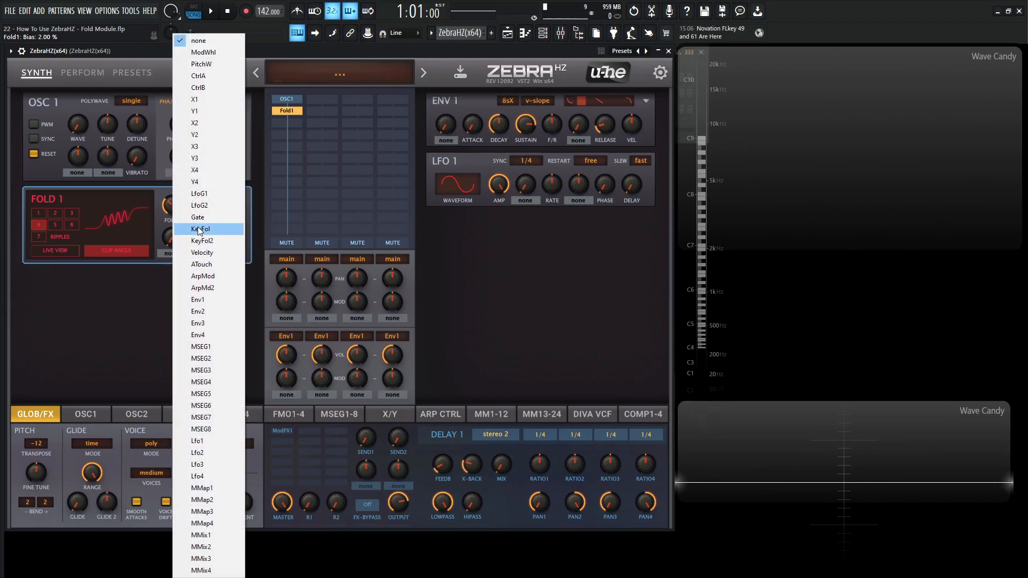
- Modulate Folds with LFO1 and set LFO1 to 1s sync with a faster rate
click(198, 441)
click(527, 161)
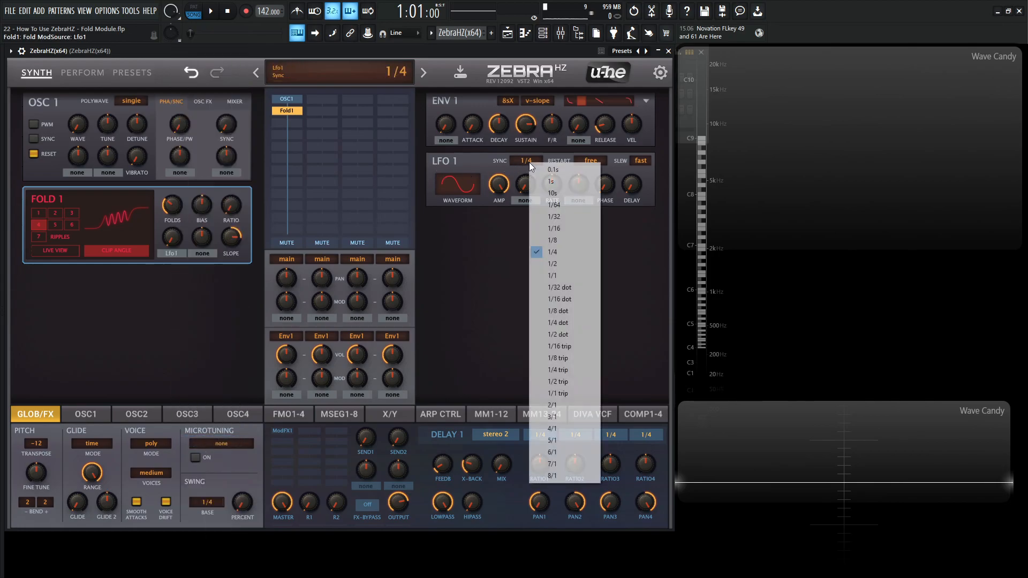
click(566, 181)
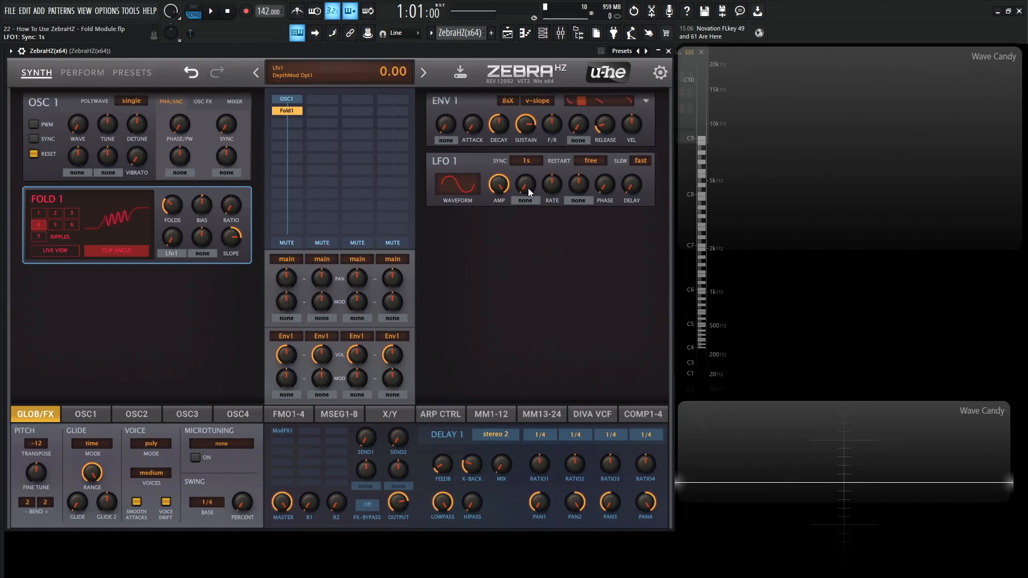
drag(553, 190, 550, 160)
- Modulate Fold1's Bias with LFO1 as well
click(200, 254)
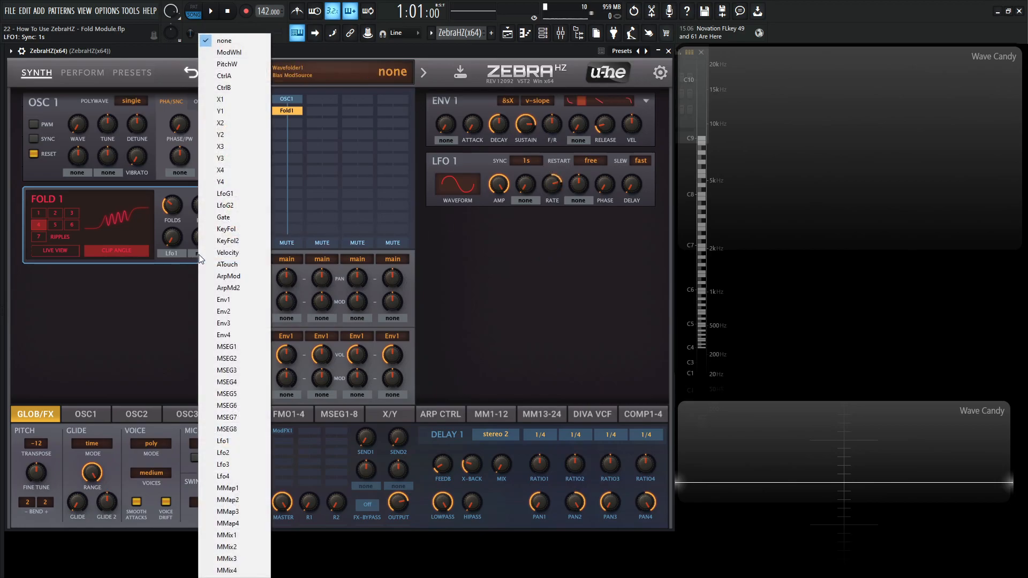
click(227, 452)
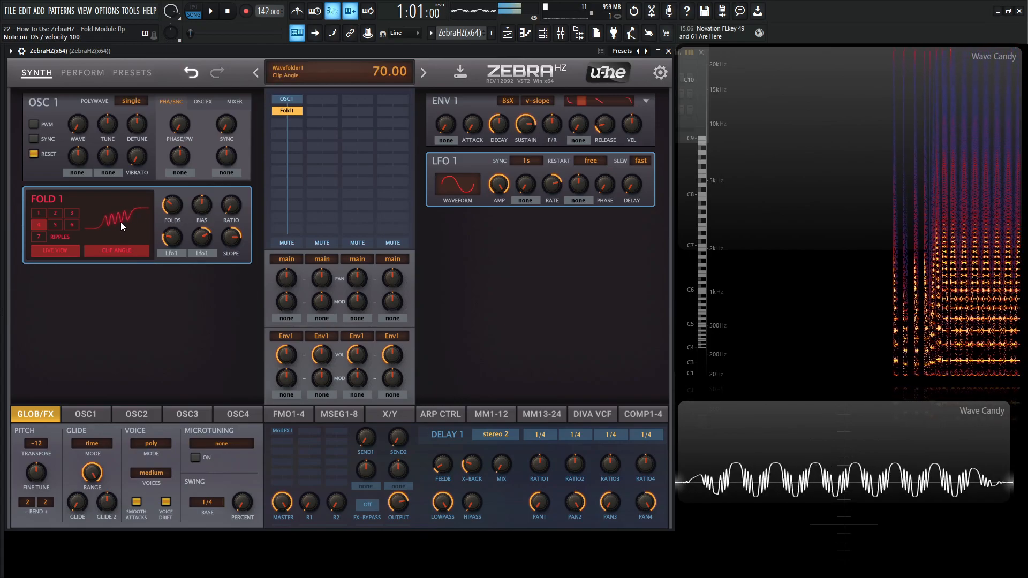
mouse_move(171, 206)
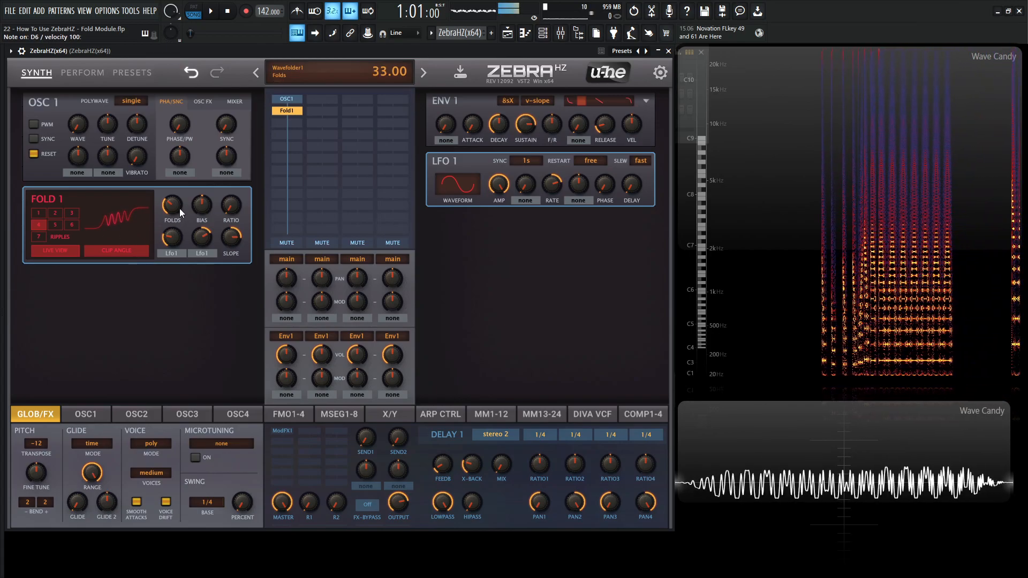
- Lower Folds to 23.5 and toggle Live View off, on, and off again
drag(173, 208, 174, 221)
mouse_move(115, 250)
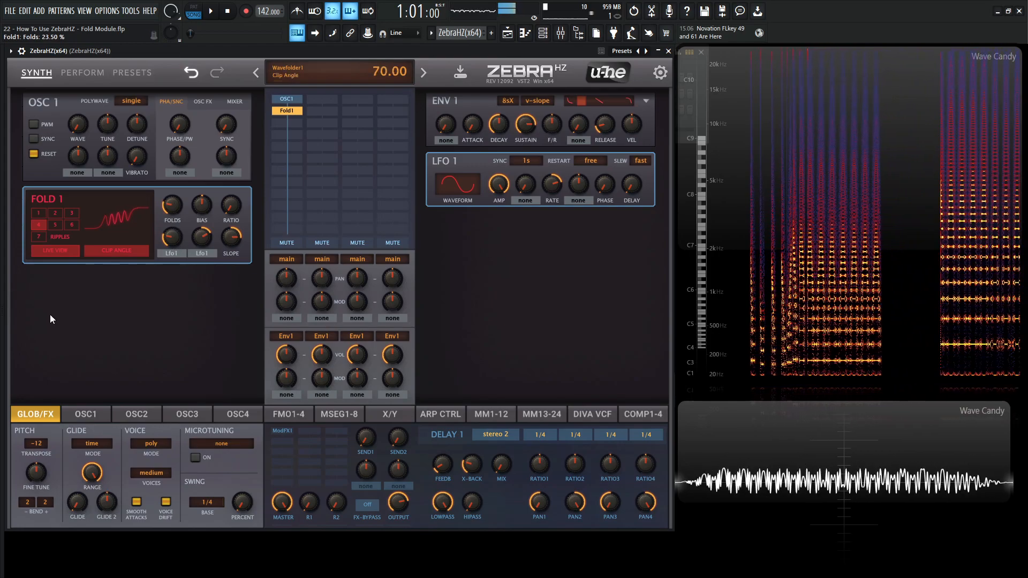
click(74, 249)
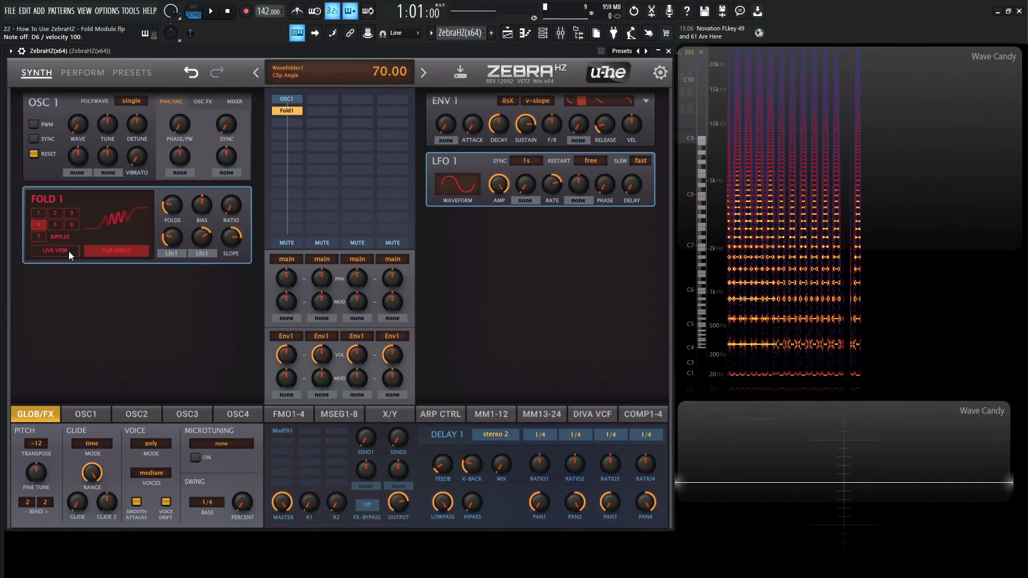
click(69, 255)
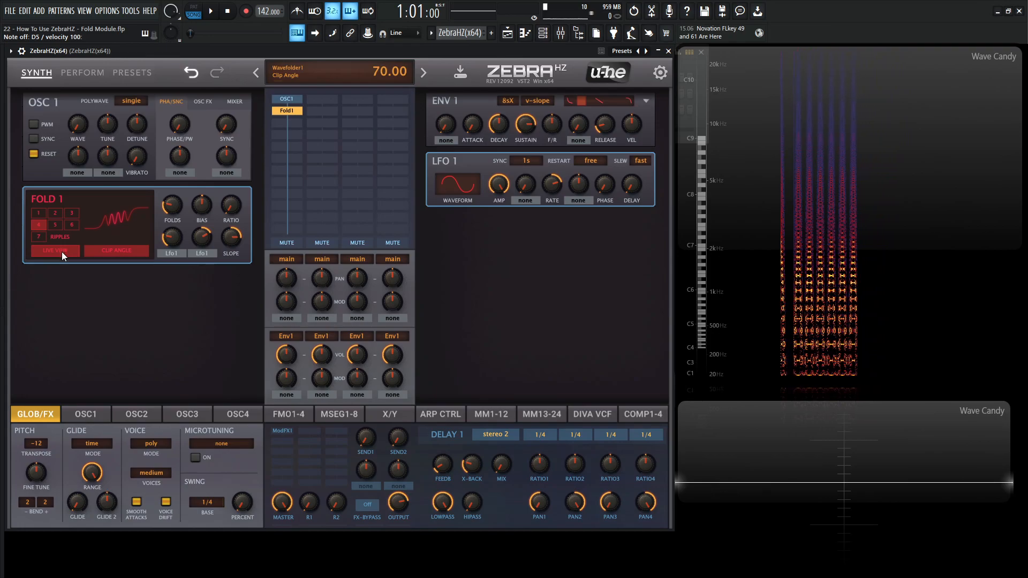
click(62, 255)
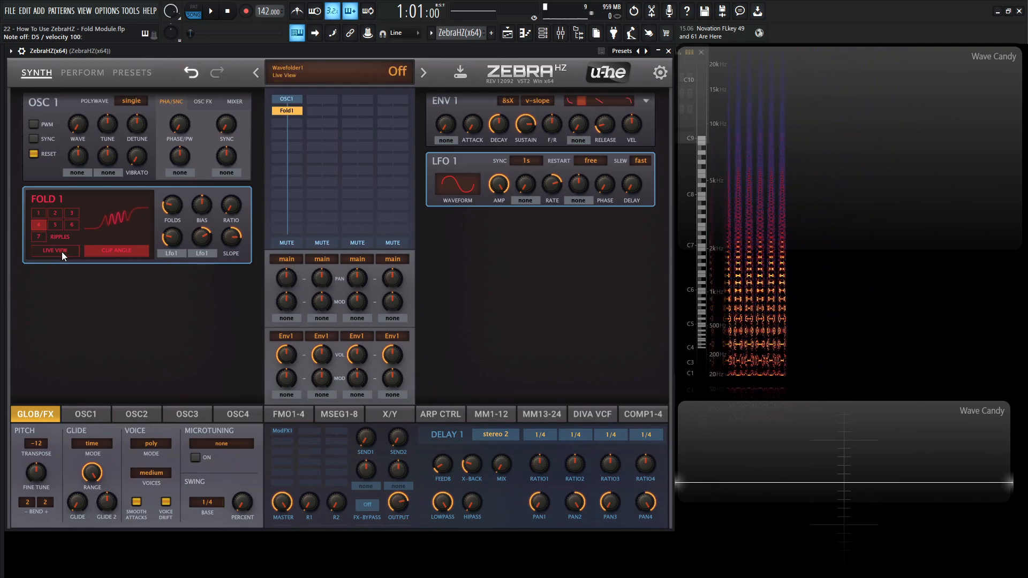